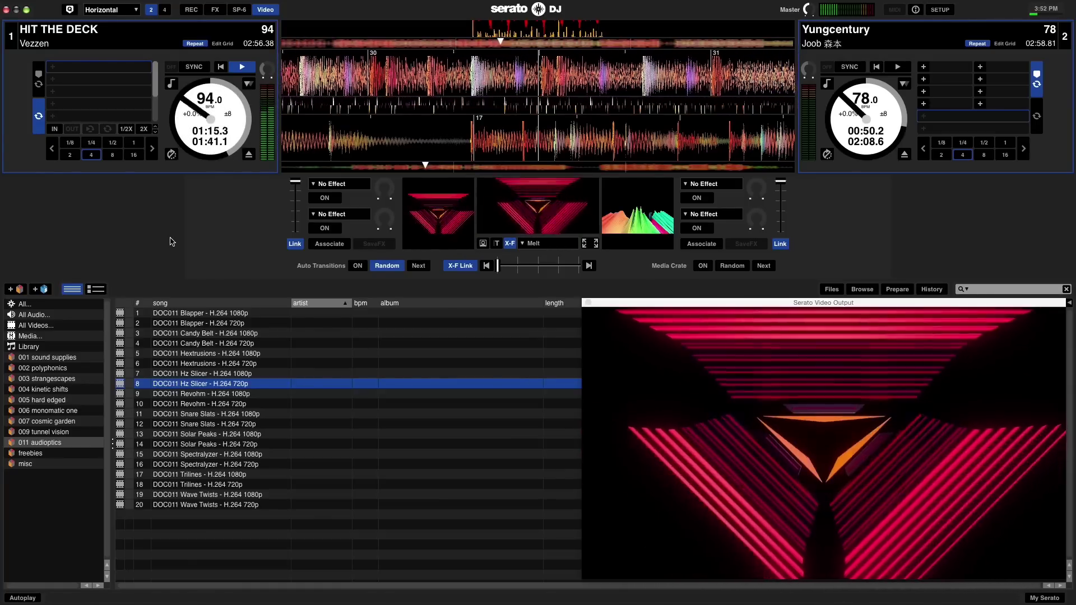
Step: View the Syphon Recorder page in Safari, then return to the Serato DJ window
{"action": "key", "text": "super+Tab"}
{"action": "key", "text": "super+Tab"}
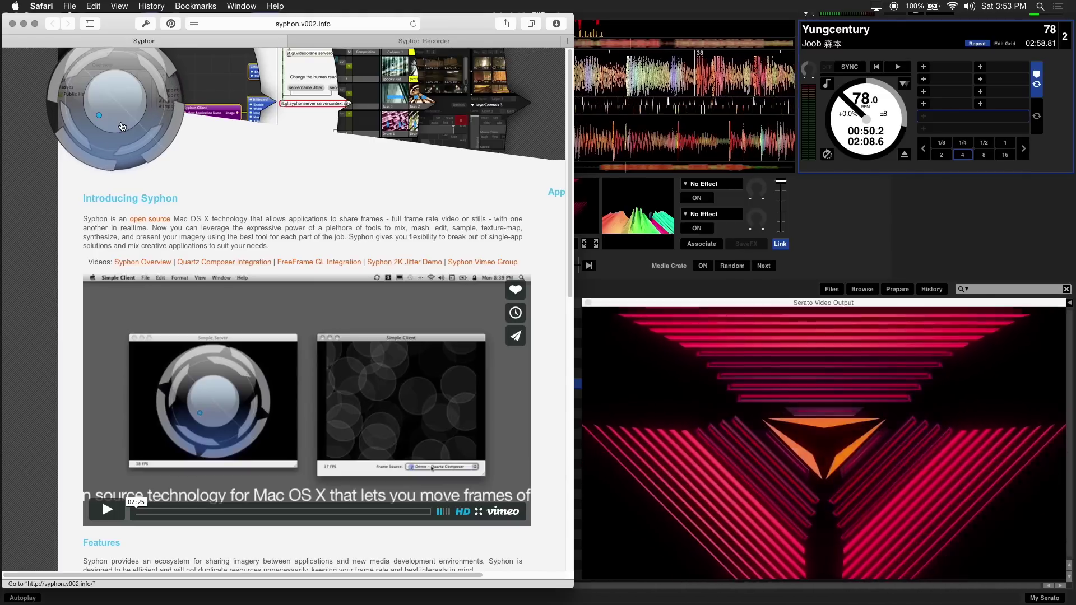
{"action": "left_click", "coordinate": [322, 41]}
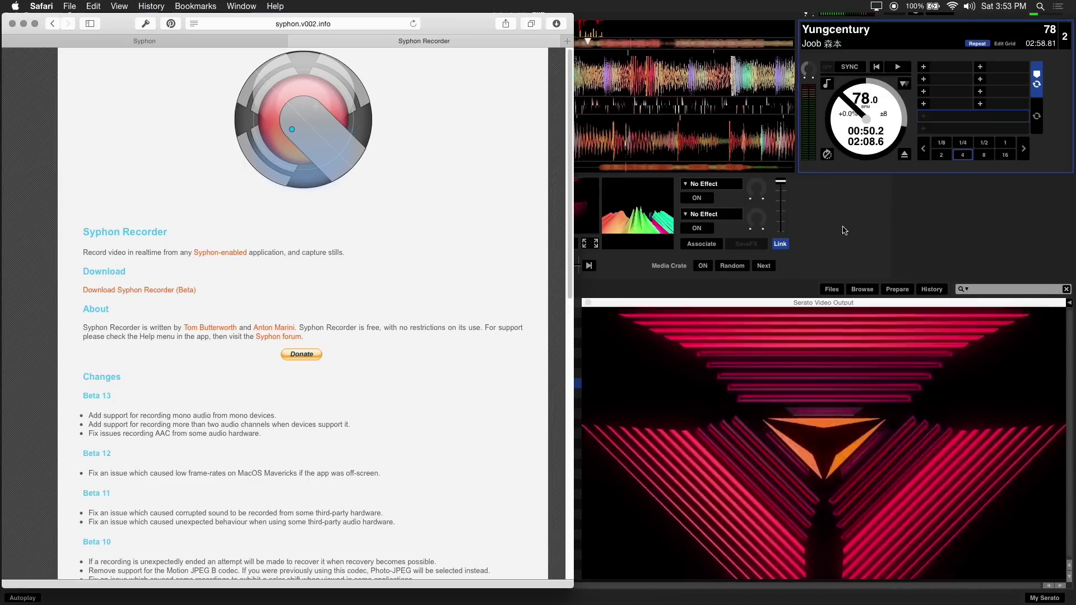
{"action": "left_click", "coordinate": [845, 230]}
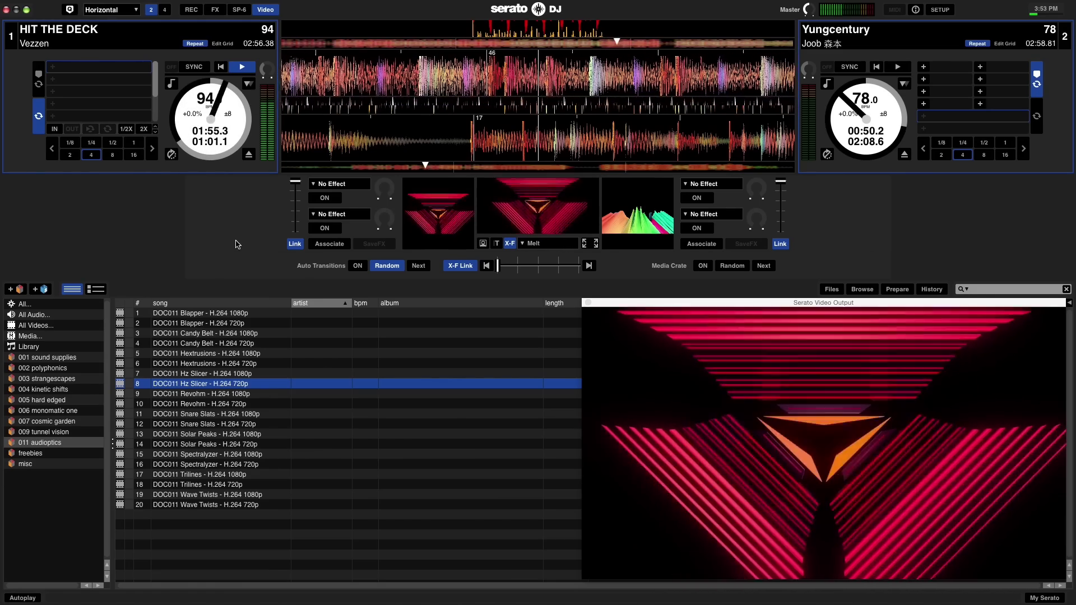
Step: Switch Syphon Recorder's source from Serato Video Output Deck 1 to Post Mix
{"action": "key", "text": "super+Tab"}
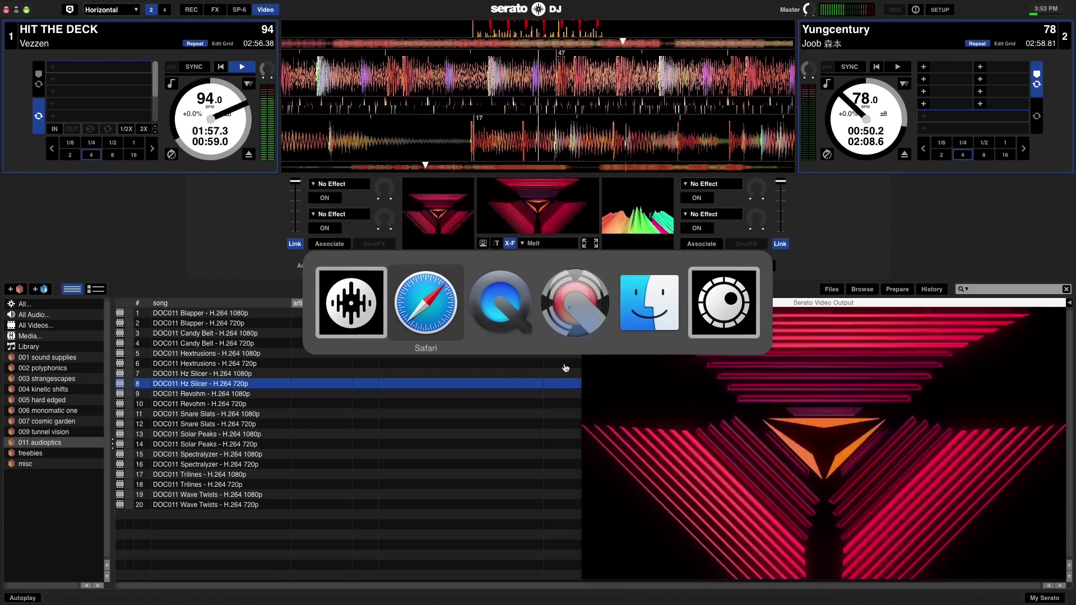
{"action": "key", "text": "super+Tab"}
{"action": "key", "text": "super+Tab"}
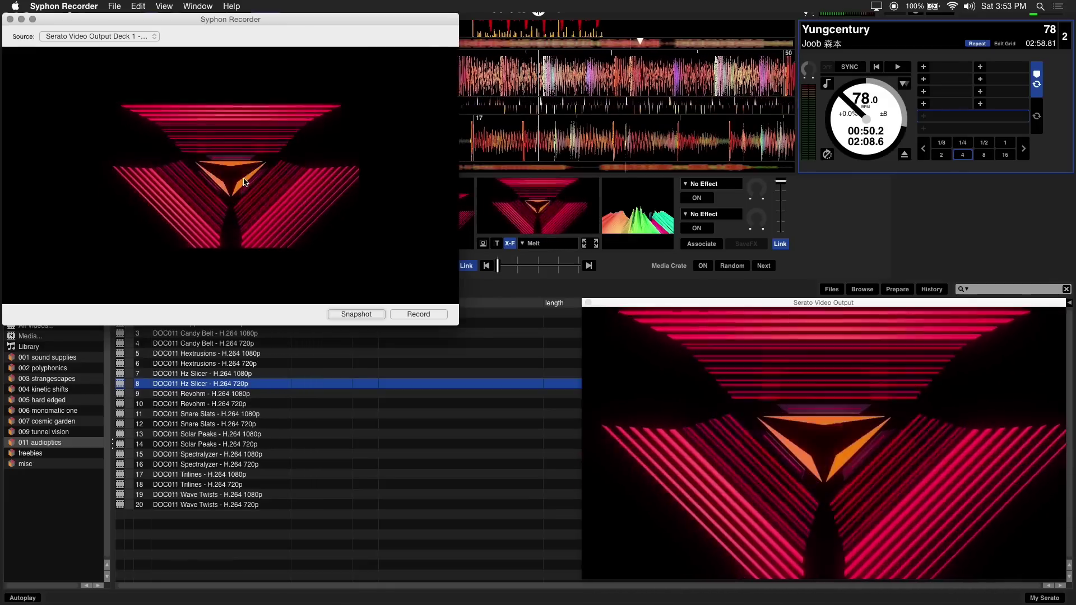
{"action": "left_click", "coordinate": [141, 39]}
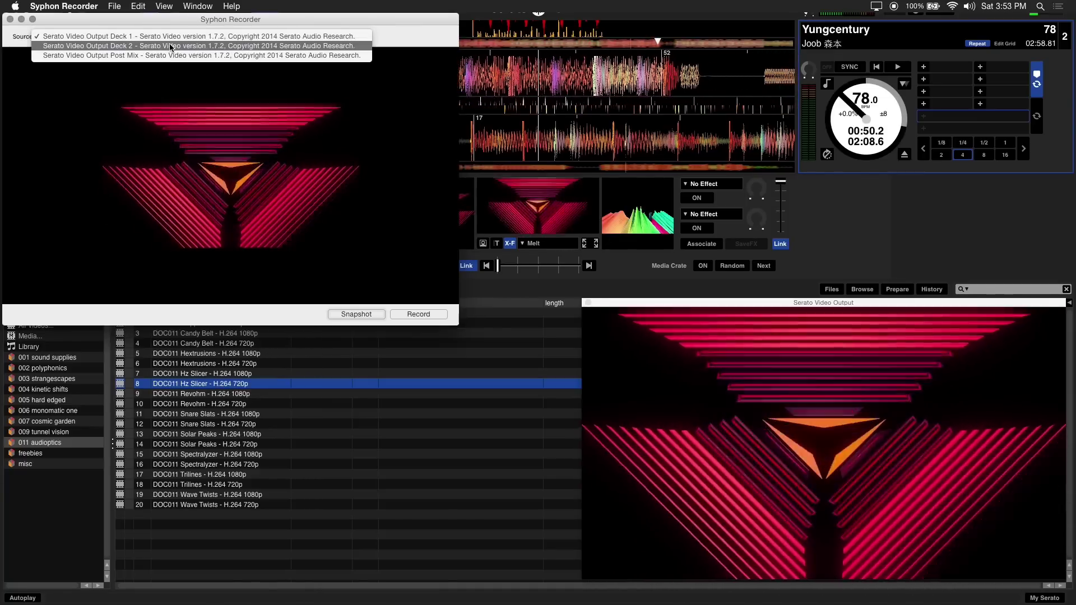
{"action": "left_click", "coordinate": [201, 56]}
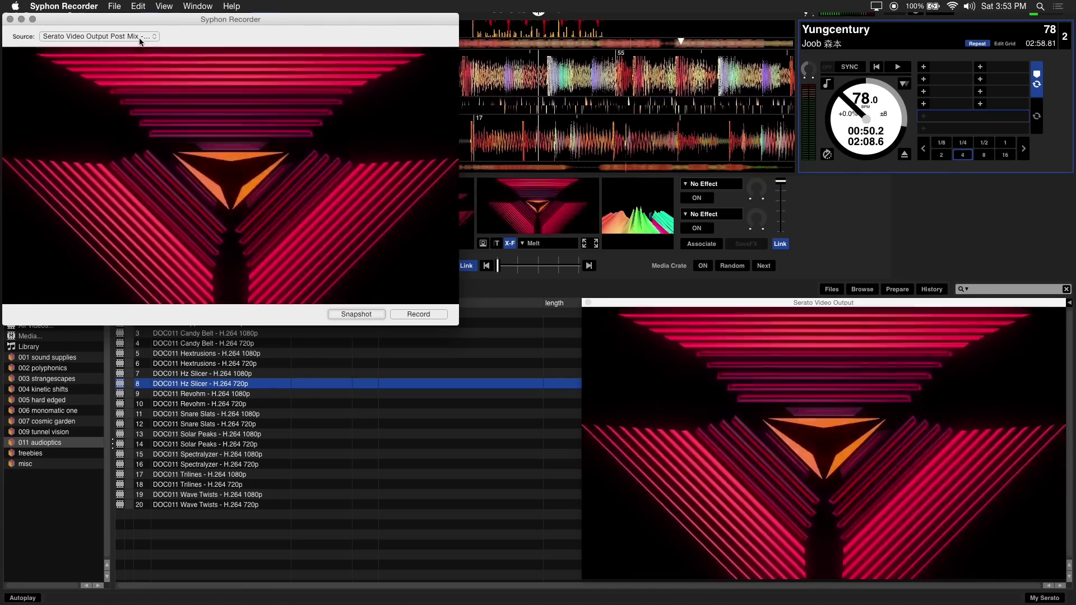
Step: In Syphon Recorder Preferences, choose the Apple Photo - JPEG compressor and keep High quality
{"action": "left_click", "coordinate": [80, 9]}
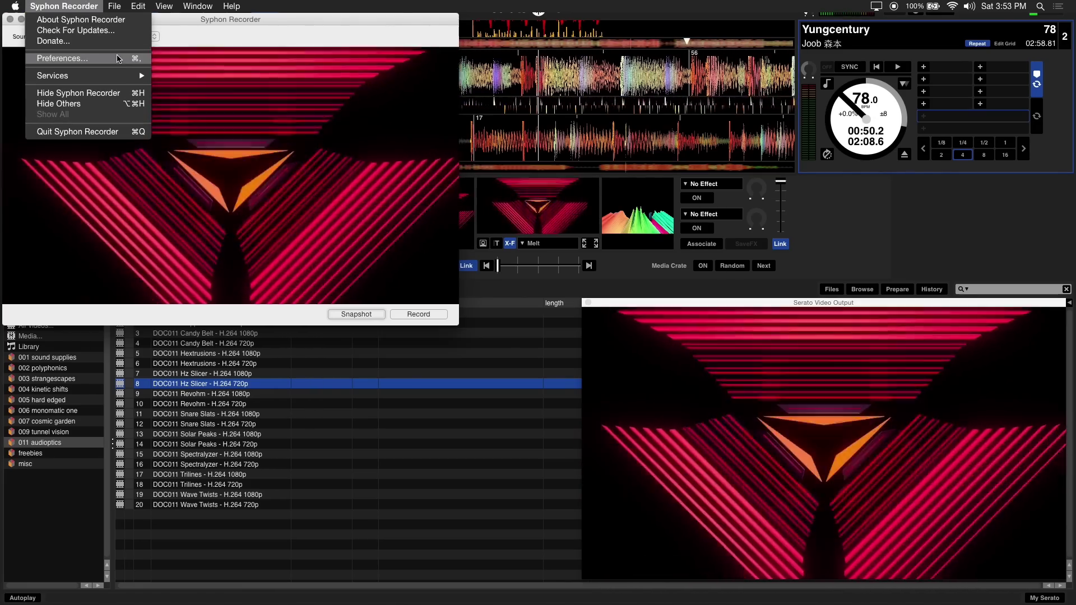
{"action": "left_click", "coordinate": [116, 61]}
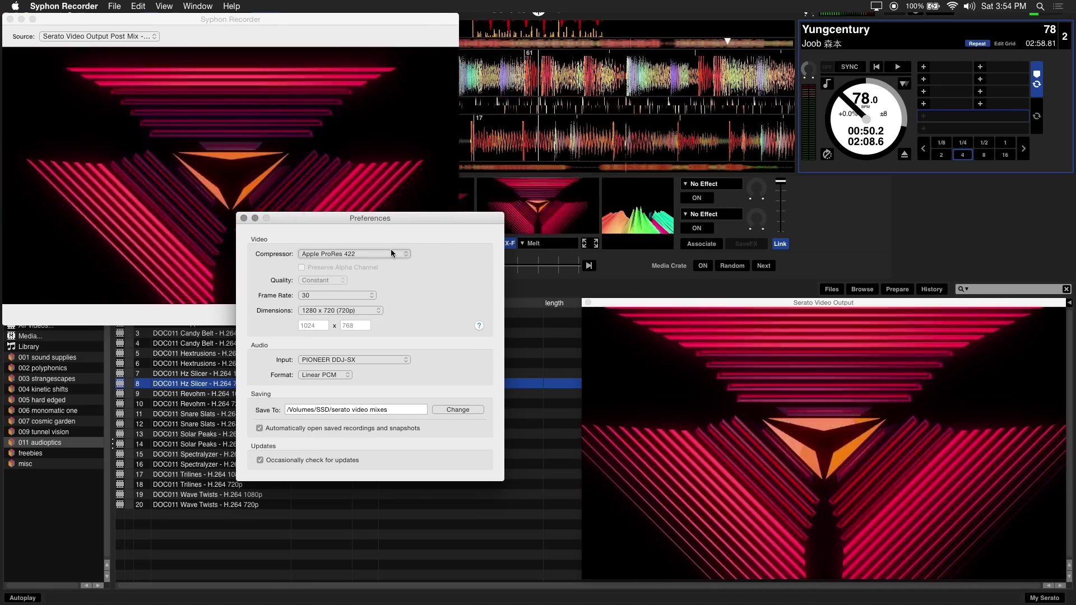
{"action": "left_click", "coordinate": [391, 253]}
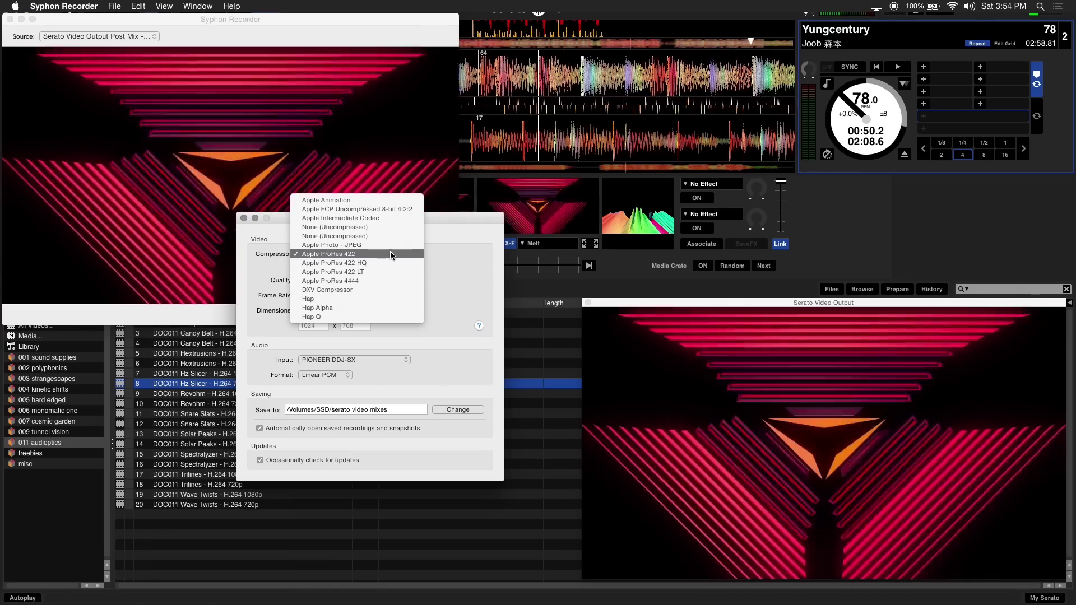
{"action": "left_click", "coordinate": [387, 244]}
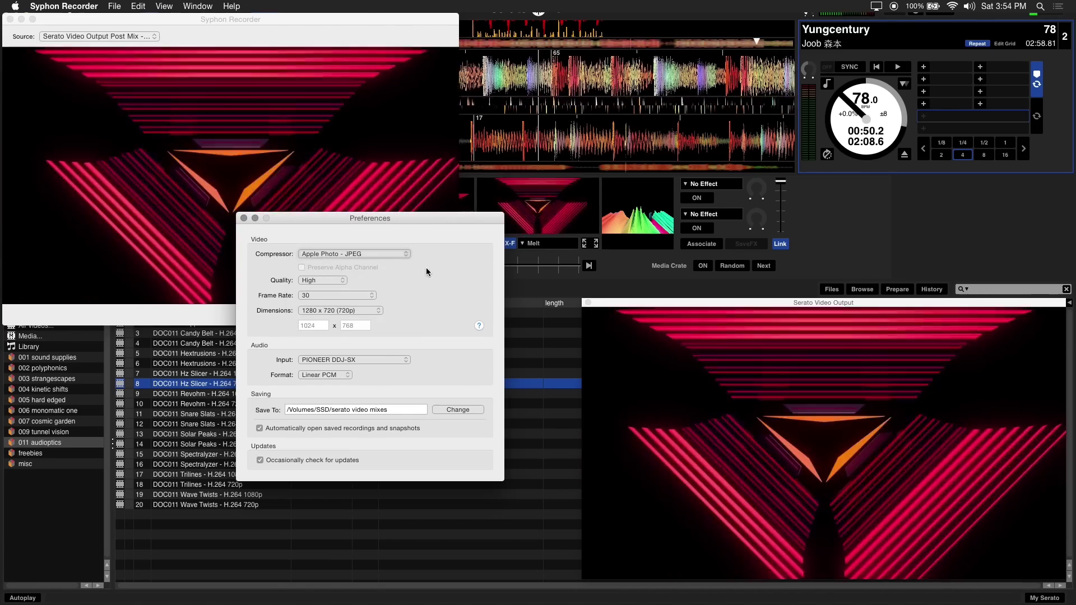
{"action": "left_click", "coordinate": [322, 280]}
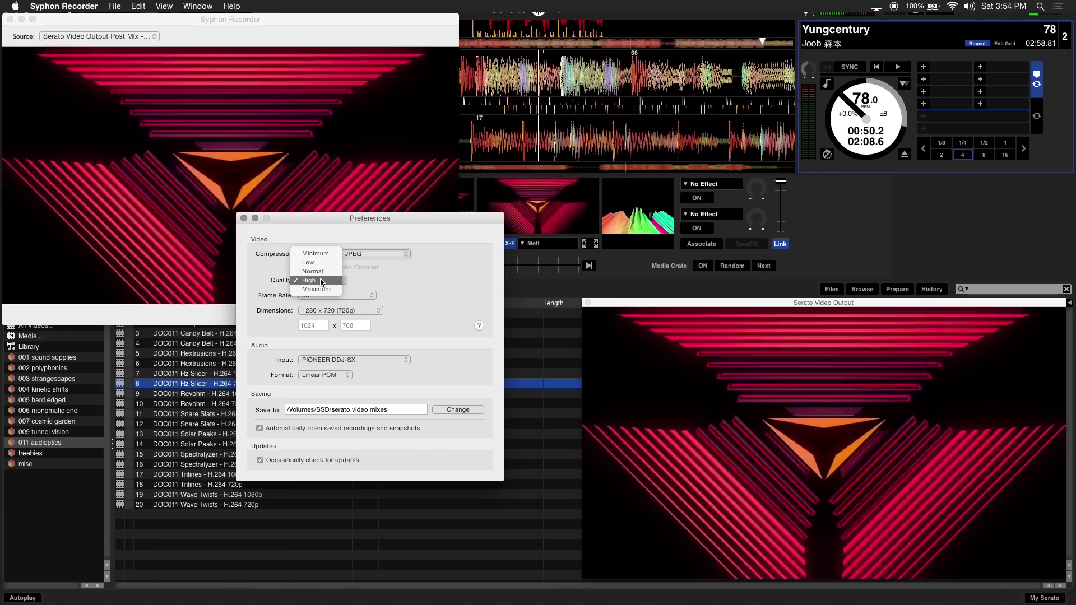
{"action": "left_click", "coordinate": [323, 282]}
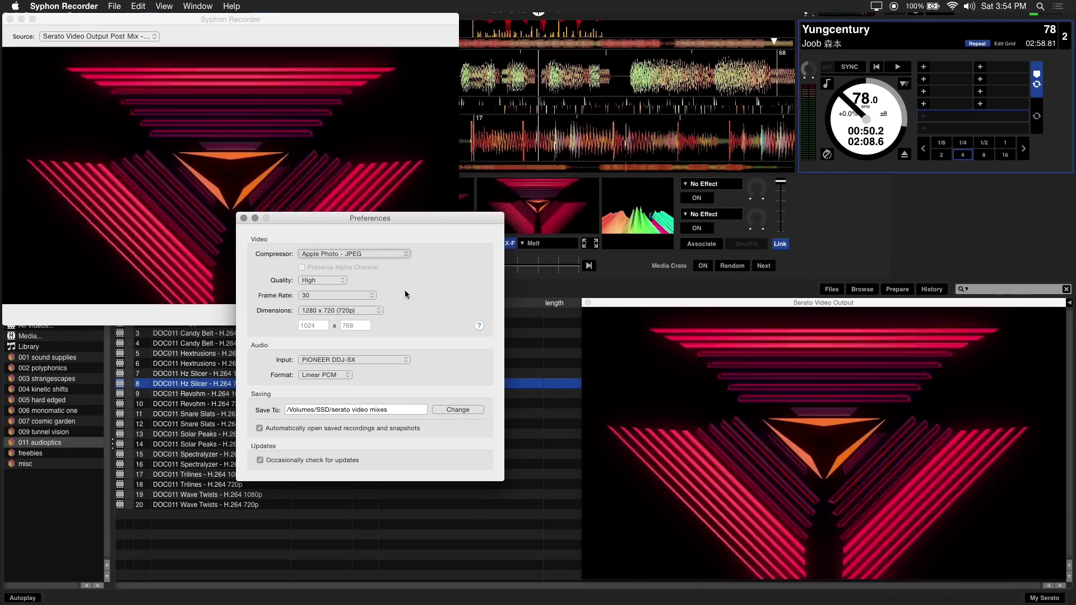
{"action": "left_click", "coordinate": [365, 296]}
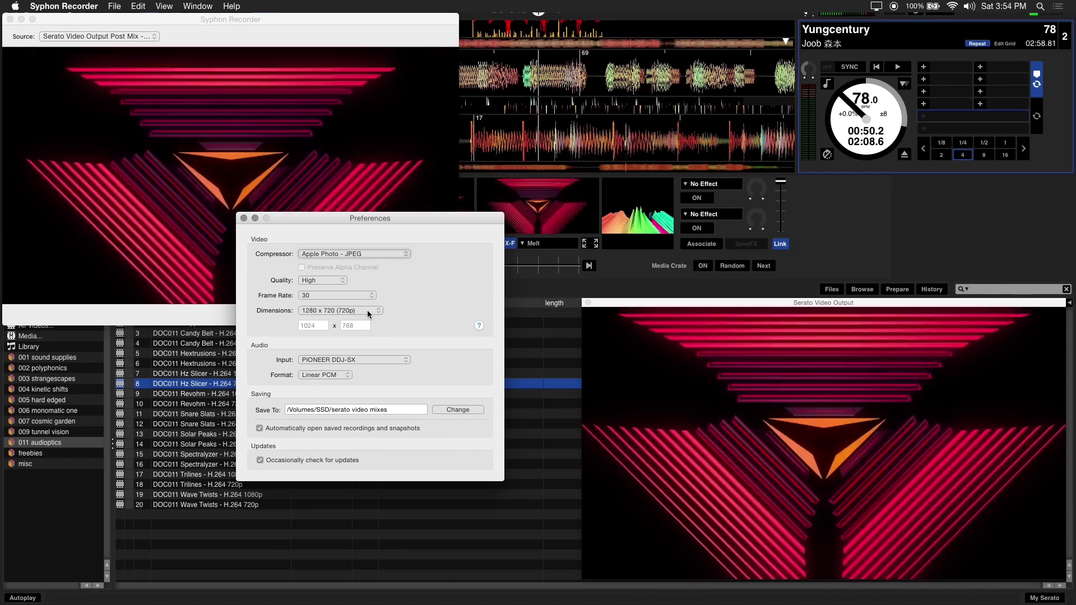
{"action": "left_click", "coordinate": [367, 311]}
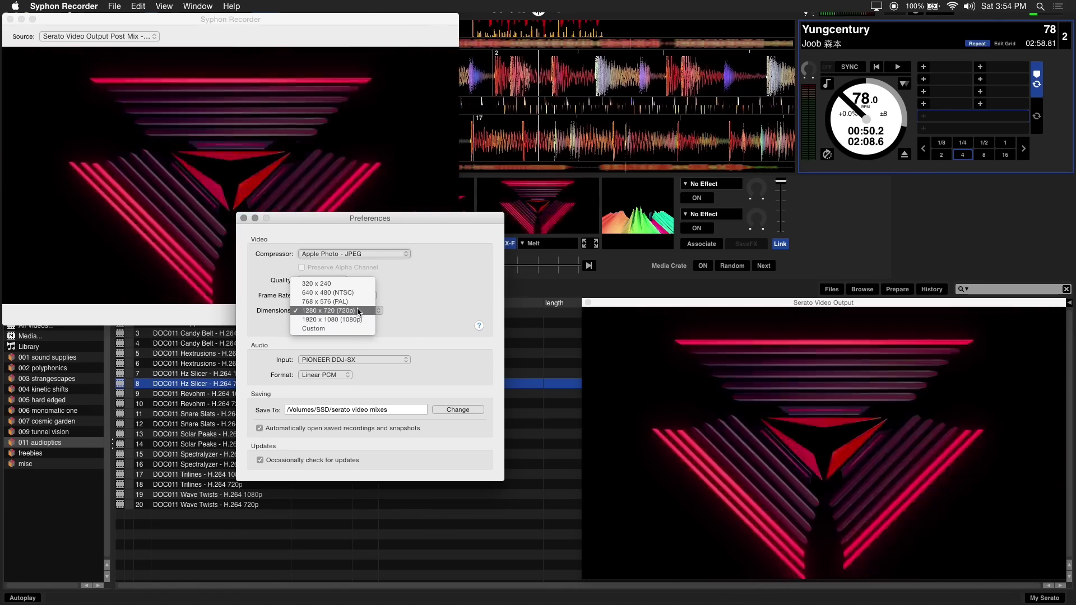
{"action": "left_click", "coordinate": [358, 309]}
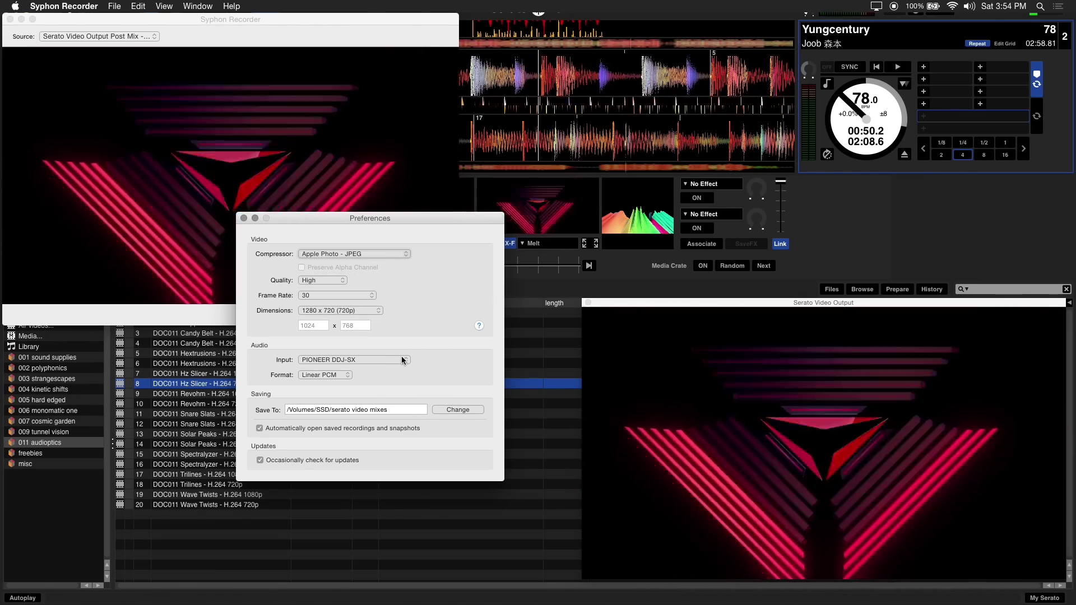
{"action": "left_click", "coordinate": [393, 360]}
{"action": "left_click", "coordinate": [362, 361]}
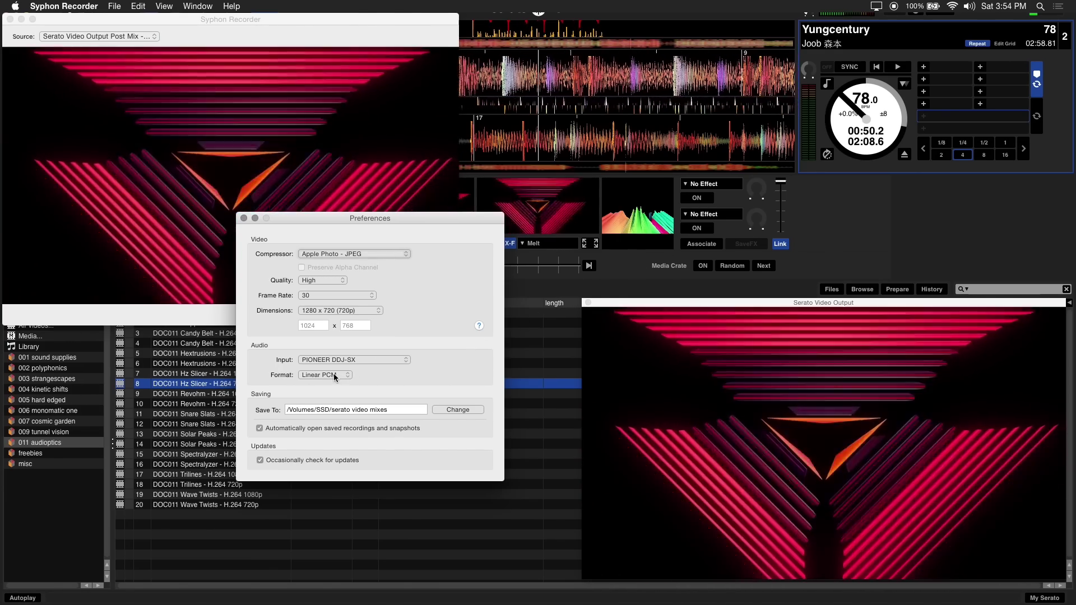
{"action": "left_click", "coordinate": [334, 375]}
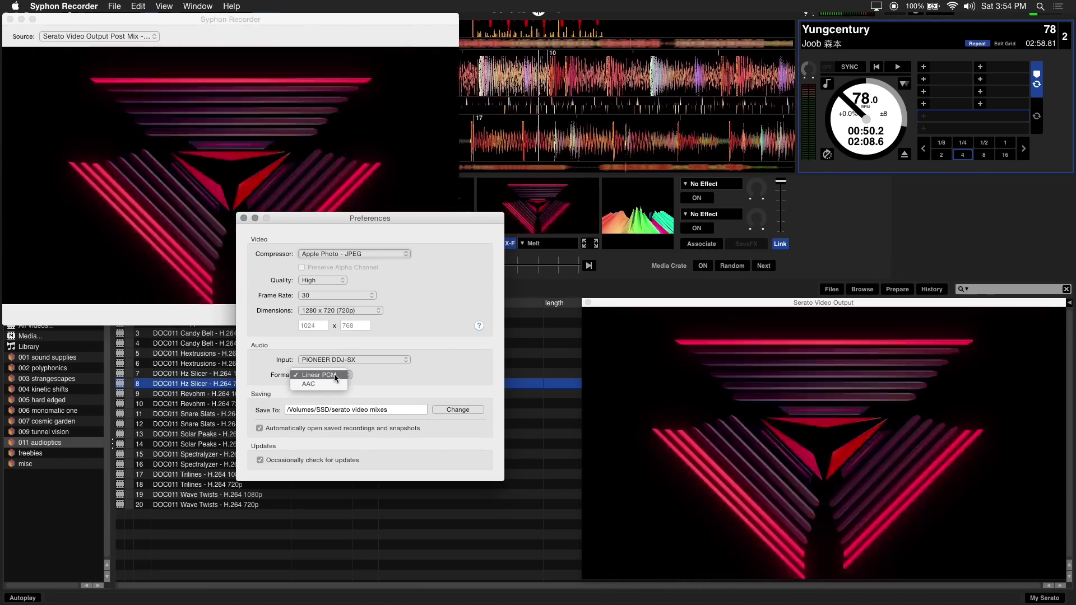
{"action": "left_click", "coordinate": [334, 374]}
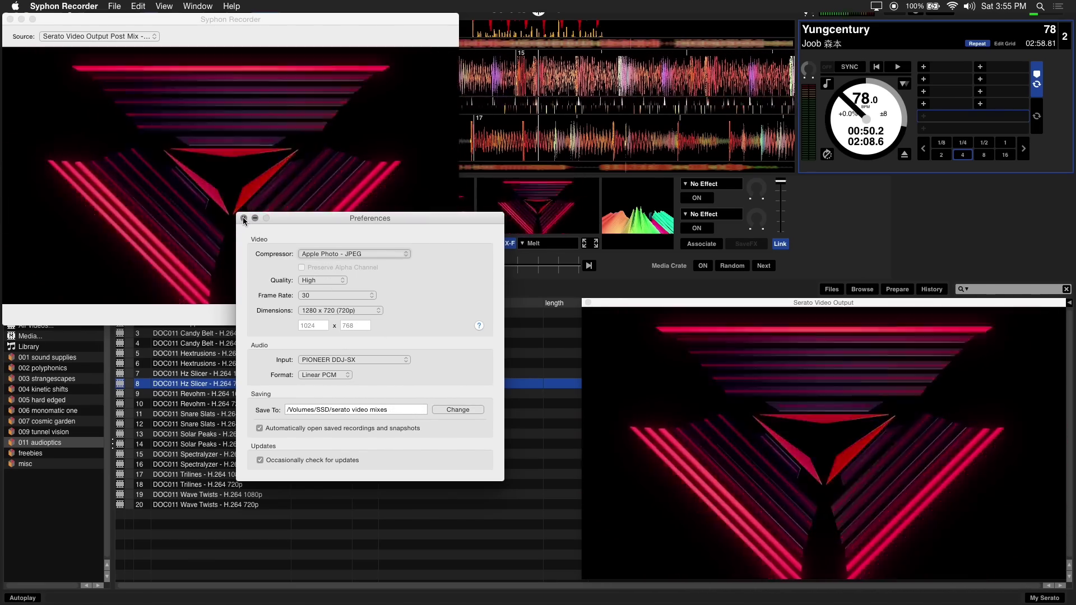
Step: Close Preferences, start recording the post-mix video in Syphon Recorder, then return to Serato
{"action": "left_click", "coordinate": [243, 218]}
{"action": "left_click", "coordinate": [907, 228]}
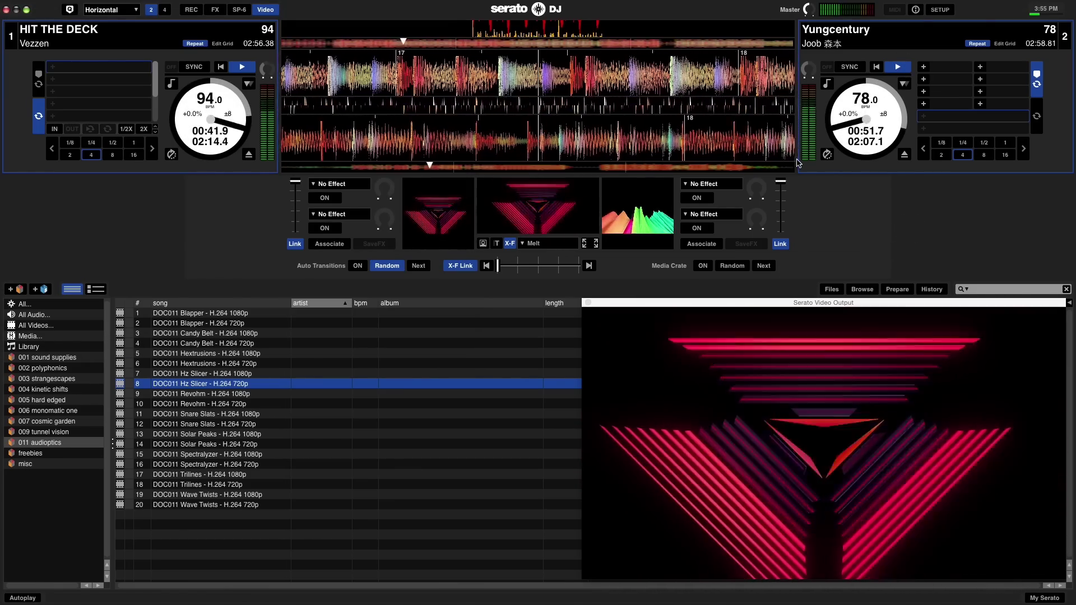
{"action": "key", "text": "super+Tab"}
{"action": "left_click", "coordinate": [431, 300]}
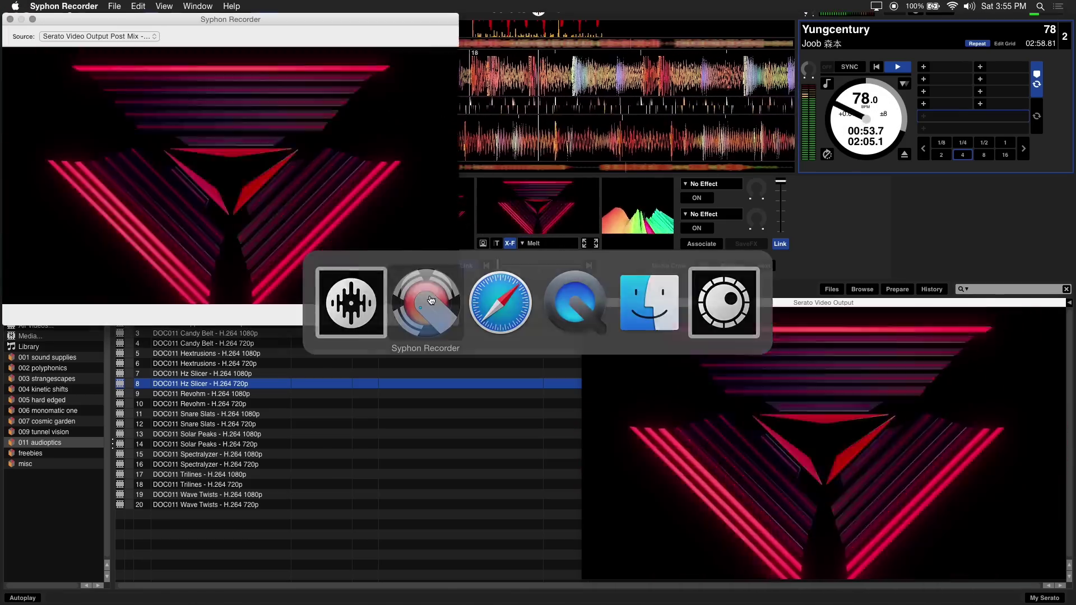
{"action": "left_click", "coordinate": [426, 312]}
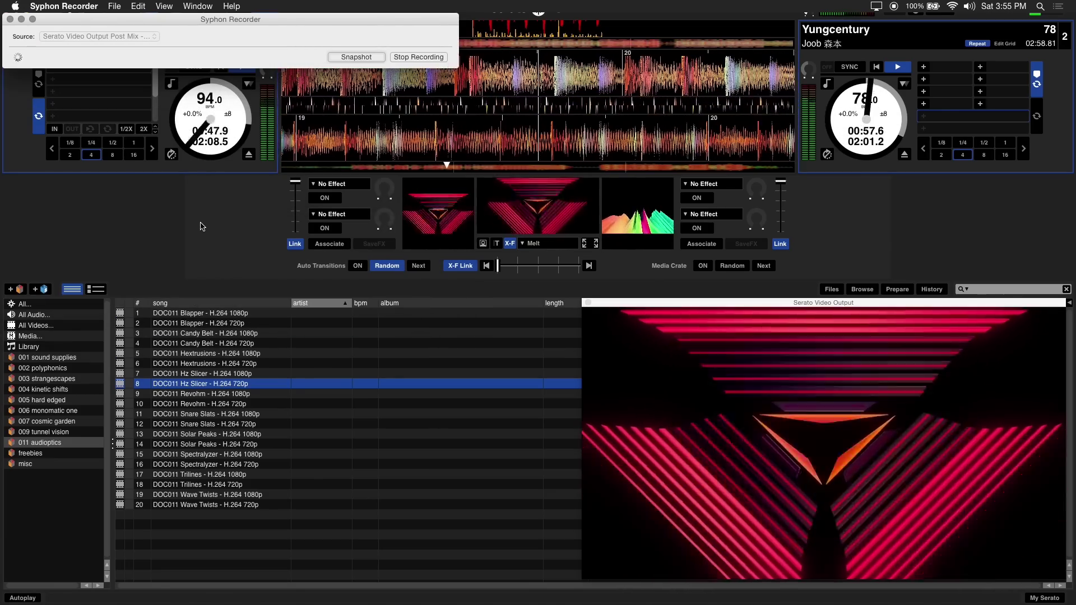
{"action": "key", "text": "super+Tab"}
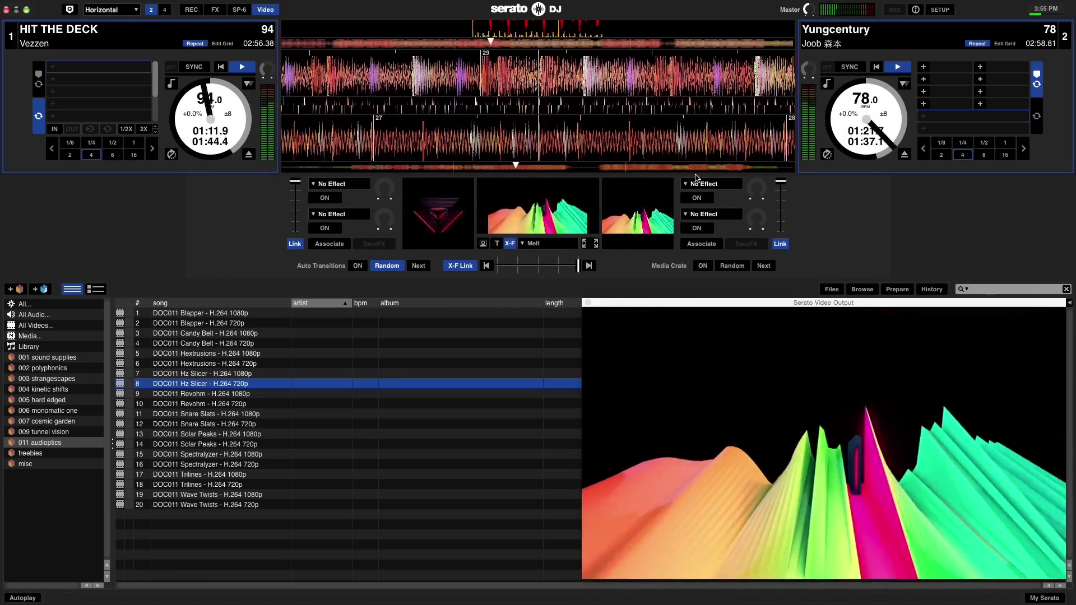
Step: Play the recorded .mov at half size mid-screen in QuickTime Player 7, scrubbing to about 16 seconds
{"action": "key", "text": "super+Tab"}
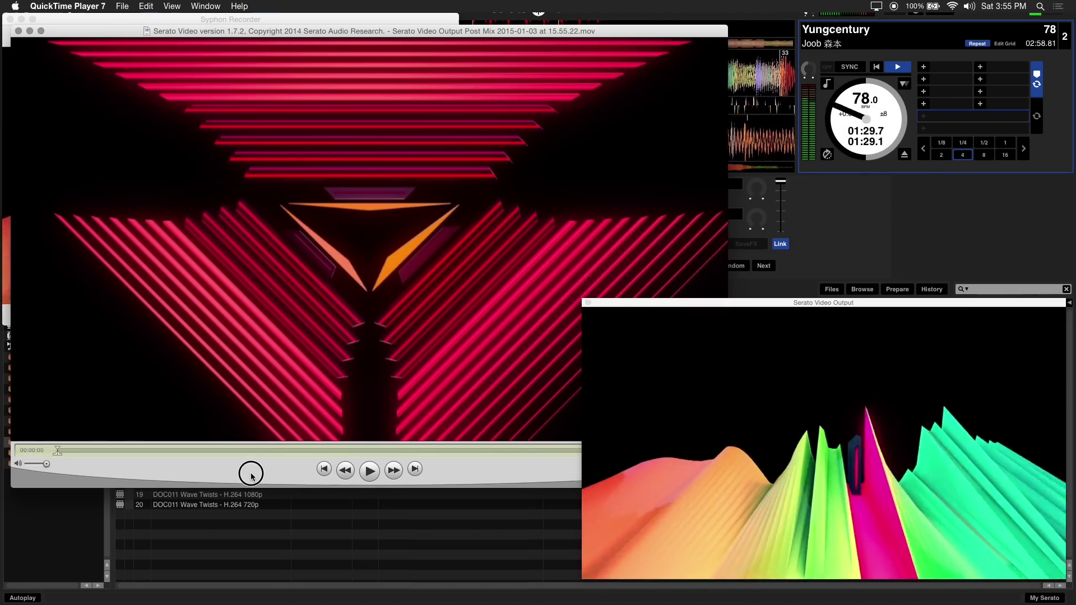
{"action": "key", "text": "super+0"}
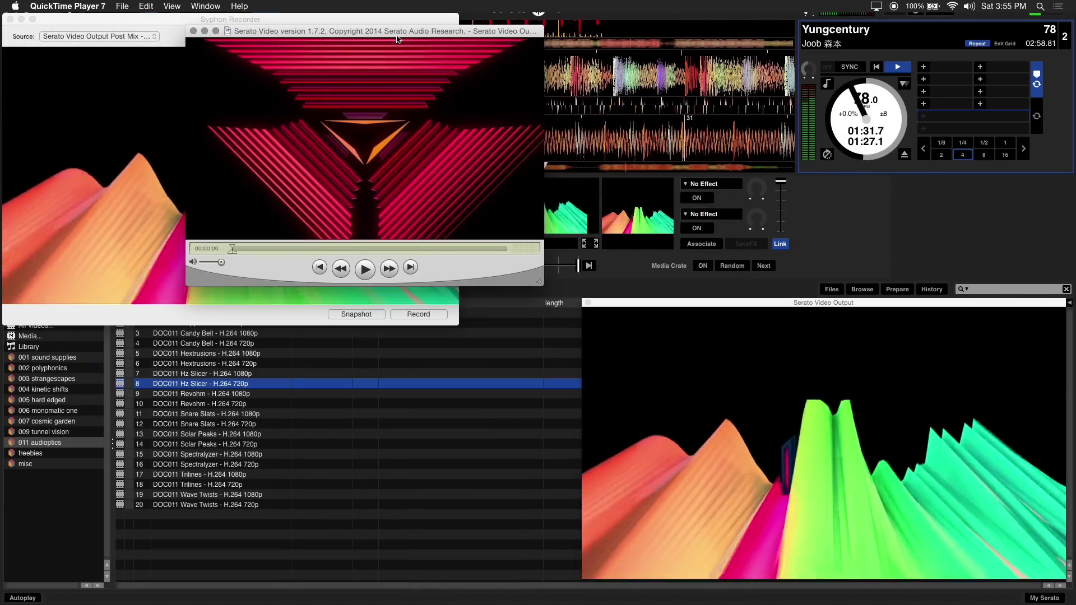
{"action": "left_click_drag", "start_coordinate": [397, 34], "coordinate": [348, 243]}
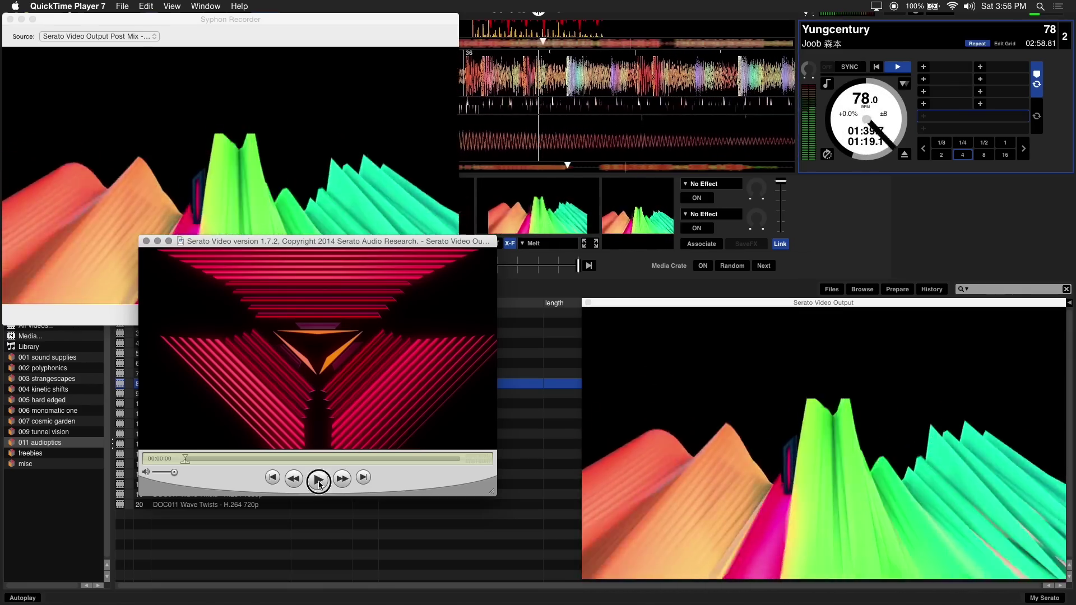
{"action": "left_click", "coordinate": [318, 481]}
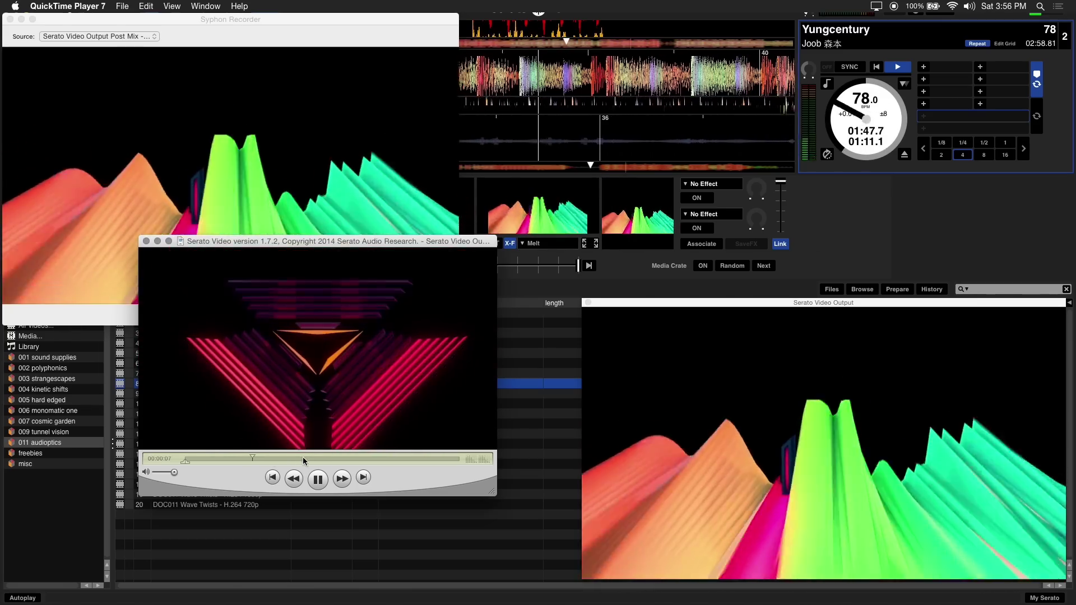
{"action": "left_click_drag", "start_coordinate": [302, 456], "coordinate": [419, 459]}
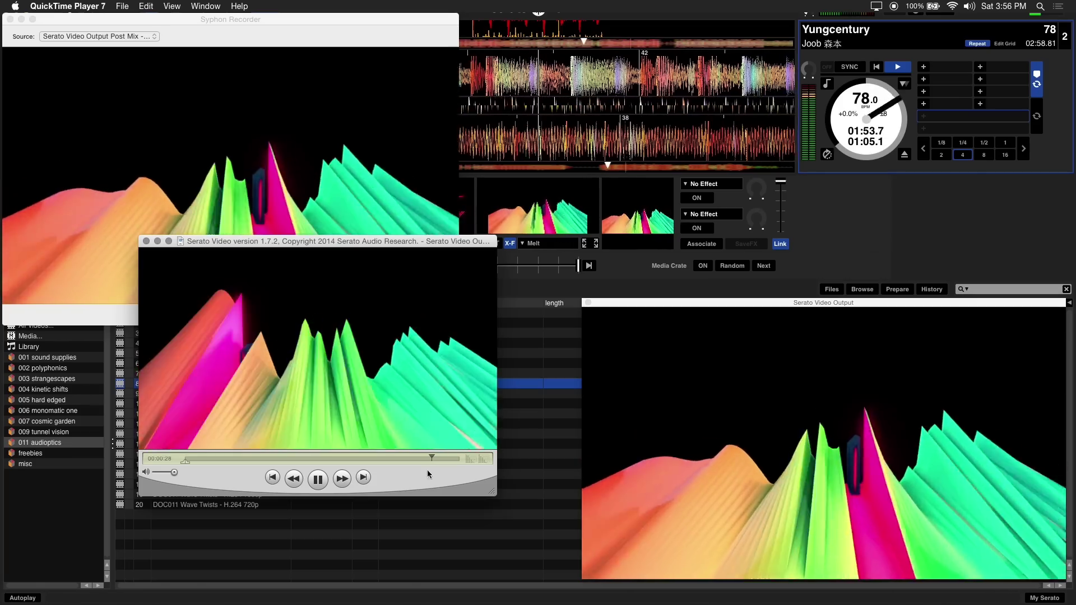